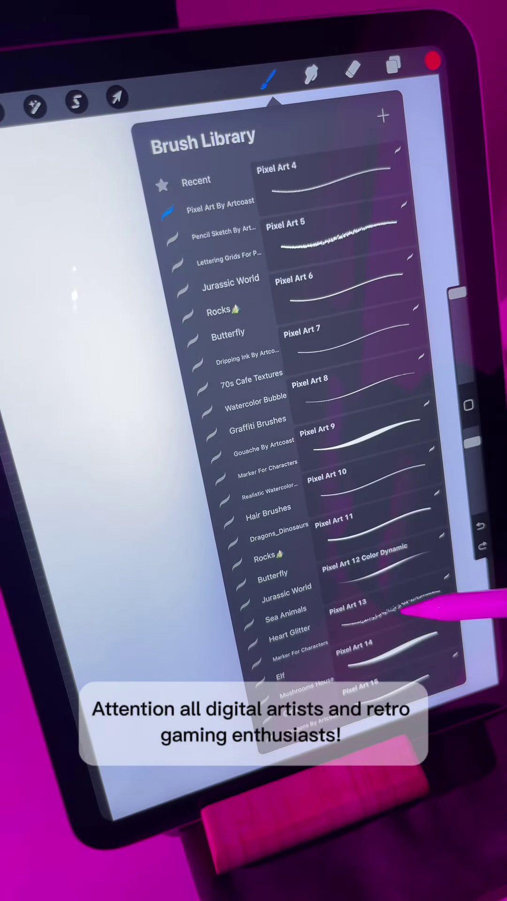
Step: Select the Pixel Art 13 brush and bring up Colors to replace the red paint
{"action": "left_click", "coordinate": [391, 609]}
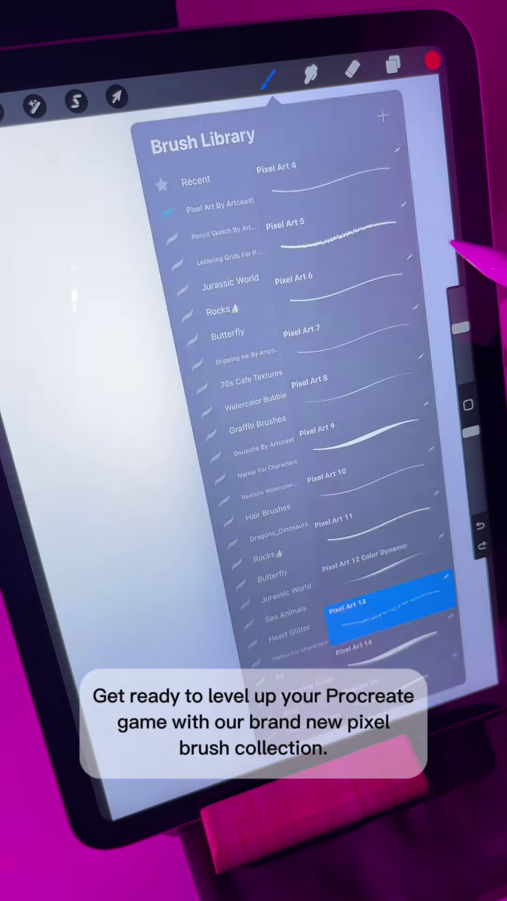
{"action": "left_click", "coordinate": [427, 112]}
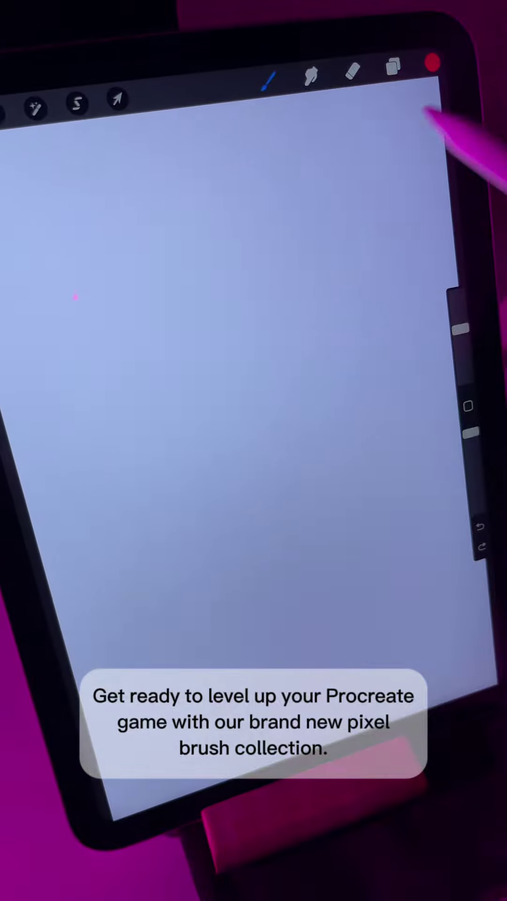
{"action": "left_click", "coordinate": [432, 62]}
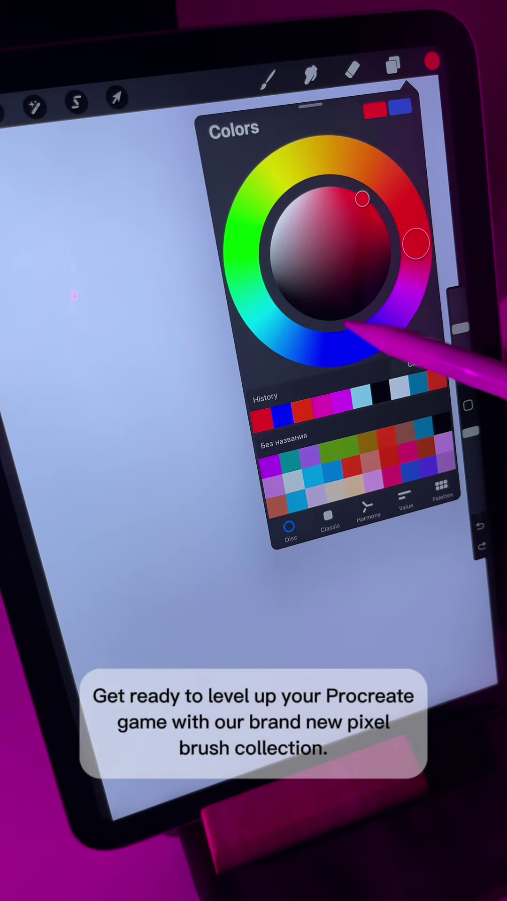
Step: Pick a dark colour, sketch a scattered pixel square, then undo it
{"action": "left_click", "coordinate": [431, 62]}
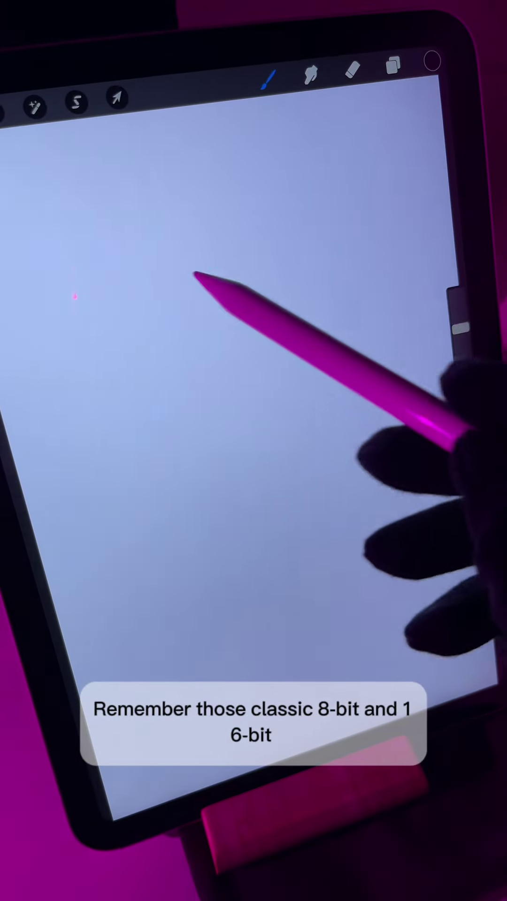
{"action": "mouse_move", "coordinate": [114, 305]}
{"action": "left_mouse_down"}
{"action": "mouse_move", "coordinate": [167, 302]}
{"action": "mouse_move", "coordinate": [312, 259]}
{"action": "mouse_move", "coordinate": [346, 278]}
{"action": "left_mouse_up"}
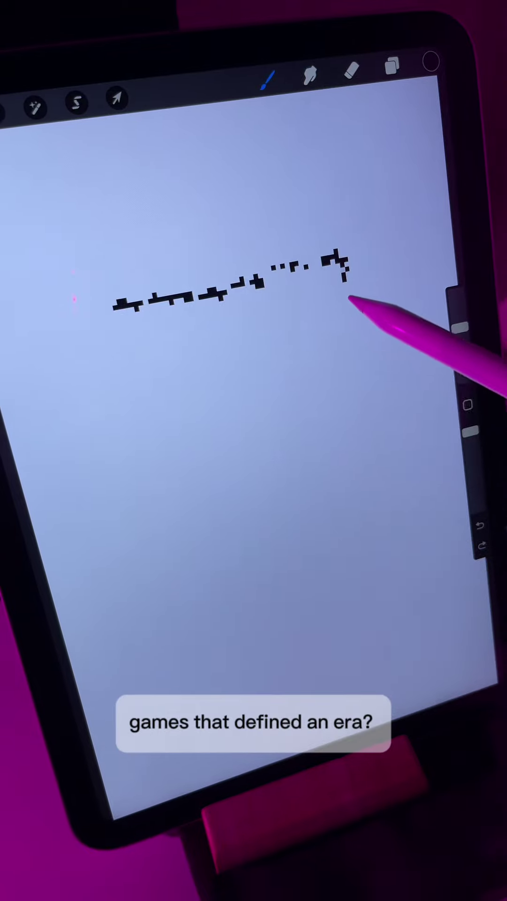
{"action": "mouse_move", "coordinate": [364, 466]}
{"action": "left_mouse_down"}
{"action": "mouse_move", "coordinate": [184, 507]}
{"action": "mouse_move", "coordinate": [127, 389]}
{"action": "mouse_move", "coordinate": [268, 280]}
{"action": "mouse_move", "coordinate": [348, 263]}
{"action": "left_mouse_up"}
{"action": "mouse_move", "coordinate": [344, 395]}
{"action": "left_mouse_down"}
{"action": "mouse_move", "coordinate": [225, 483]}
{"action": "mouse_move", "coordinate": [137, 397]}
{"action": "mouse_move", "coordinate": [186, 495]}
{"action": "mouse_move", "coordinate": [203, 477]}
{"action": "mouse_move", "coordinate": [217, 447]}
{"action": "mouse_move", "coordinate": [252, 429]}
{"action": "mouse_move", "coordinate": [215, 451]}
{"action": "mouse_move", "coordinate": [294, 436]}
{"action": "mouse_move", "coordinate": [237, 427]}
{"action": "mouse_move", "coordinate": [302, 362]}
{"action": "mouse_move", "coordinate": [221, 316]}
{"action": "mouse_move", "coordinate": [341, 400]}
{"action": "mouse_move", "coordinate": [201, 318]}
{"action": "mouse_move", "coordinate": [177, 383]}
{"action": "left_mouse_up"}
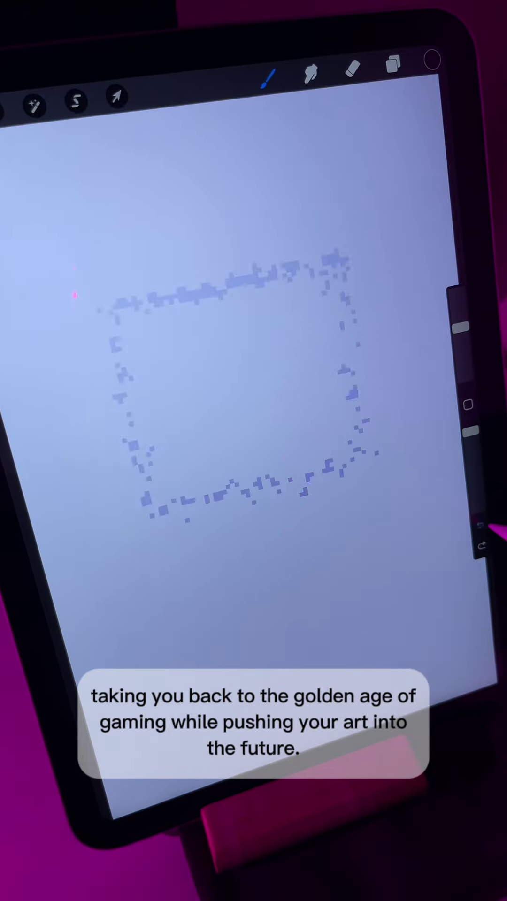
{"action": "left_click", "coordinate": [482, 526]}
Step: Switch to the Pixel Art 7 brush
{"action": "left_click", "coordinate": [432, 61]}
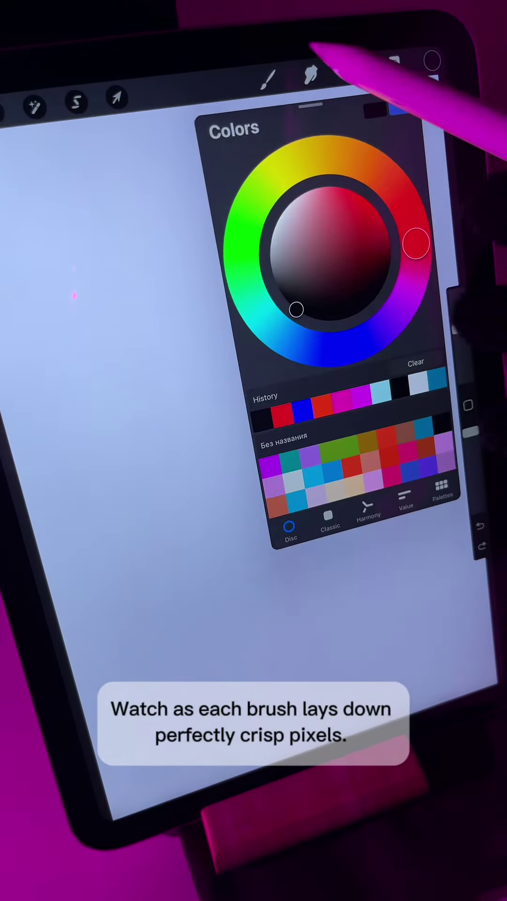
{"action": "left_click", "coordinate": [268, 79]}
{"action": "left_click", "coordinate": [352, 339]}
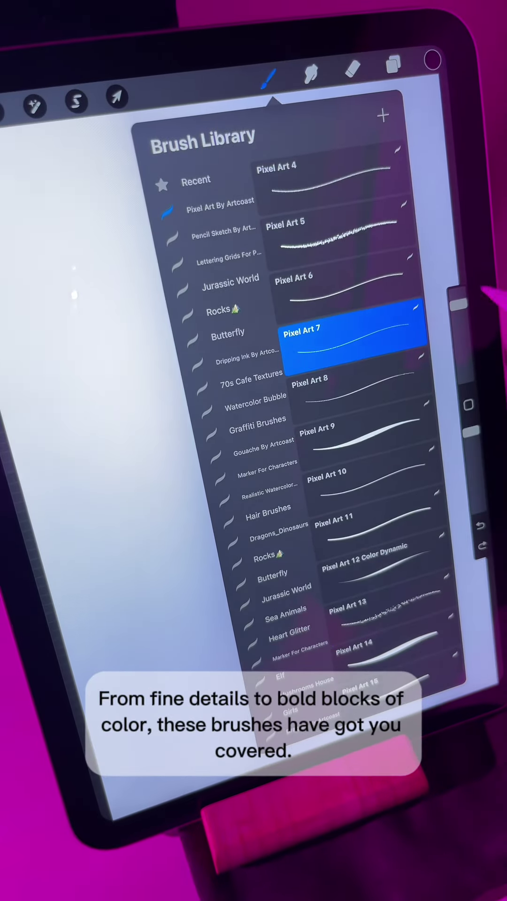
{"action": "left_click", "coordinate": [123, 309]}
Step: Draw the boombox's dashed top, right and bottom edges in black pixels
{"action": "left_click_drag", "start_coordinate": [67, 321], "coordinate": [88, 317]}
{"action": "left_click_drag", "start_coordinate": [150, 306], "coordinate": [197, 298]}
{"action": "left_click_drag", "start_coordinate": [202, 291], "coordinate": [226, 286]}
{"action": "left_click_drag", "start_coordinate": [230, 281], "coordinate": [316, 259]}
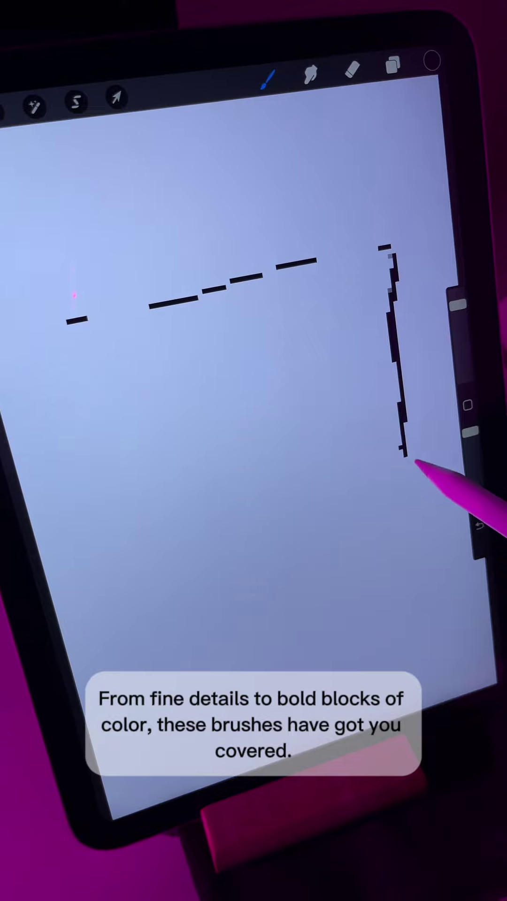
{"action": "left_click_drag", "start_coordinate": [316, 482], "coordinate": [207, 510]}
{"action": "left_click_drag", "start_coordinate": [137, 528], "coordinate": [115, 533]}
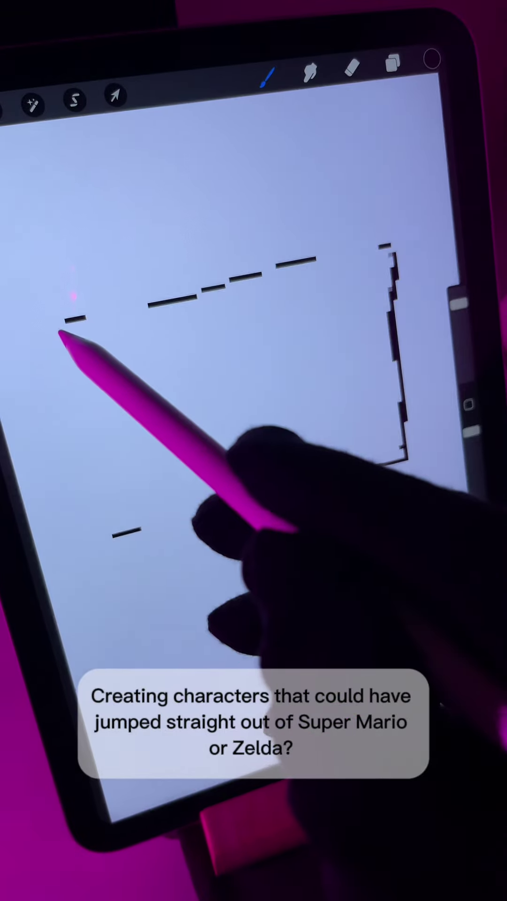
Step: Add the box's left side, inner top dashes and the handle above
{"action": "mouse_move", "coordinate": [61, 333]}
{"action": "left_mouse_down"}
{"action": "mouse_move", "coordinate": [106, 476]}
{"action": "mouse_move", "coordinate": [118, 541]}
{"action": "left_mouse_up"}
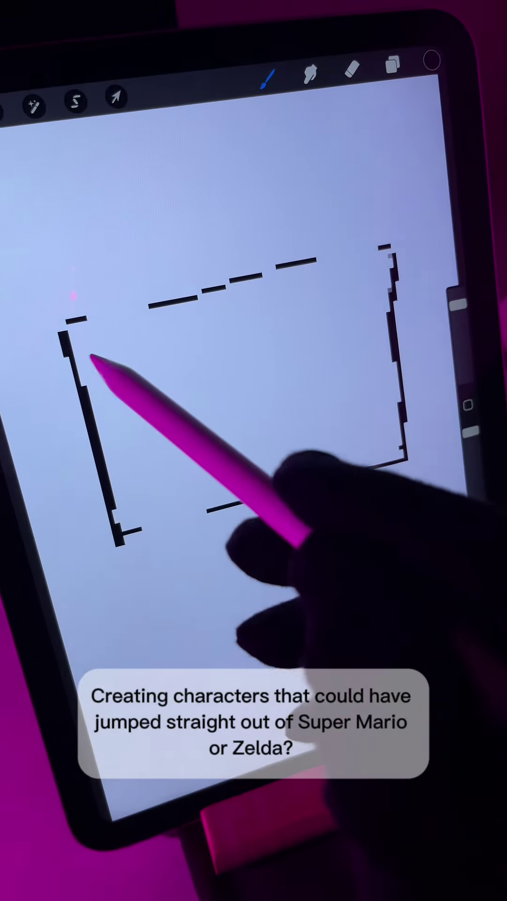
{"action": "left_click_drag", "start_coordinate": [81, 356], "coordinate": [130, 348]}
{"action": "left_click_drag", "start_coordinate": [161, 337], "coordinate": [213, 327]}
{"action": "left_click_drag", "start_coordinate": [246, 315], "coordinate": [299, 304]}
{"action": "mouse_move", "coordinate": [133, 310]}
{"action": "left_mouse_down"}
{"action": "mouse_move", "coordinate": [114, 254]}
{"action": "mouse_move", "coordinate": [336, 210]}
{"action": "left_mouse_up"}
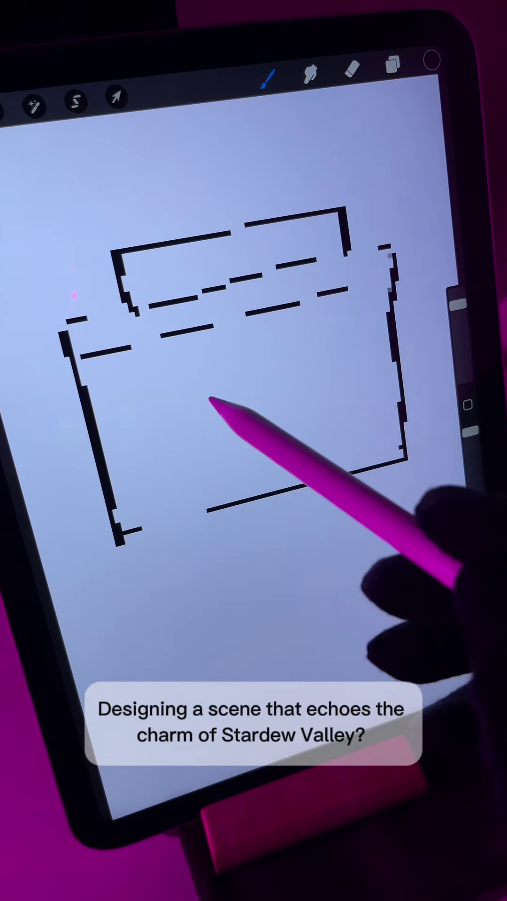
Step: Draw the two round speakers, then select Pixel Art 3 with magenta paint
{"action": "mouse_move", "coordinate": [215, 384]}
{"action": "left_mouse_down"}
{"action": "mouse_move", "coordinate": [141, 402]}
{"action": "mouse_move", "coordinate": [193, 471]}
{"action": "mouse_move", "coordinate": [248, 407]}
{"action": "mouse_move", "coordinate": [203, 371]}
{"action": "left_mouse_up"}
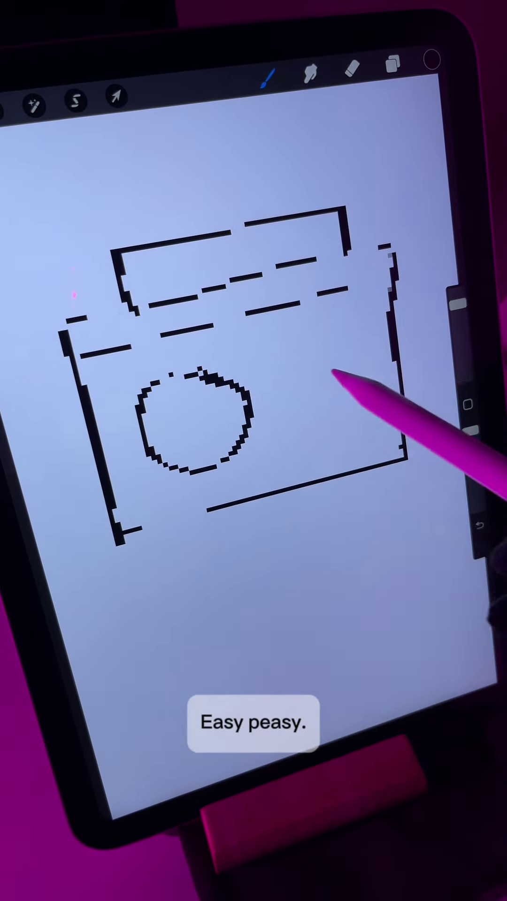
{"action": "mouse_move", "coordinate": [340, 348]}
{"action": "left_mouse_down"}
{"action": "mouse_move", "coordinate": [265, 381]}
{"action": "mouse_move", "coordinate": [347, 426]}
{"action": "left_mouse_up"}
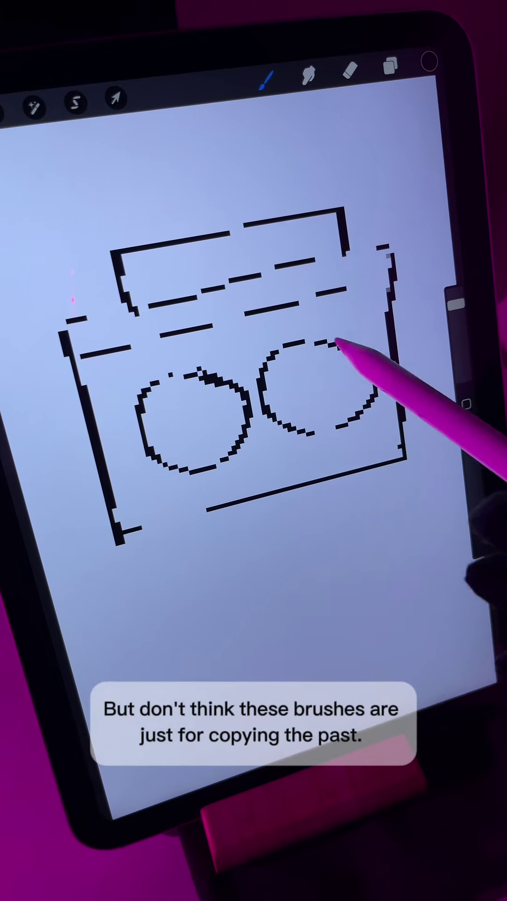
{"action": "left_click_drag", "start_coordinate": [337, 344], "coordinate": [371, 404]}
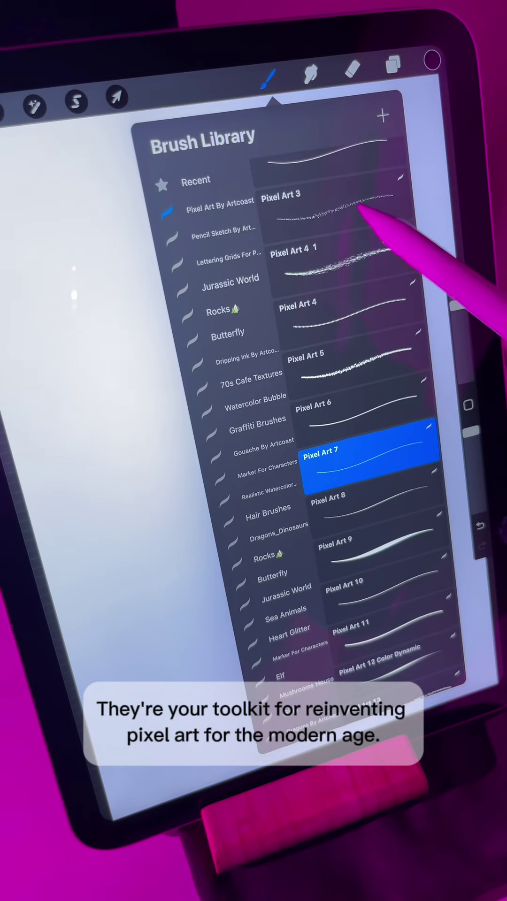
{"action": "left_click", "coordinate": [367, 209]}
{"action": "left_click", "coordinate": [432, 61]}
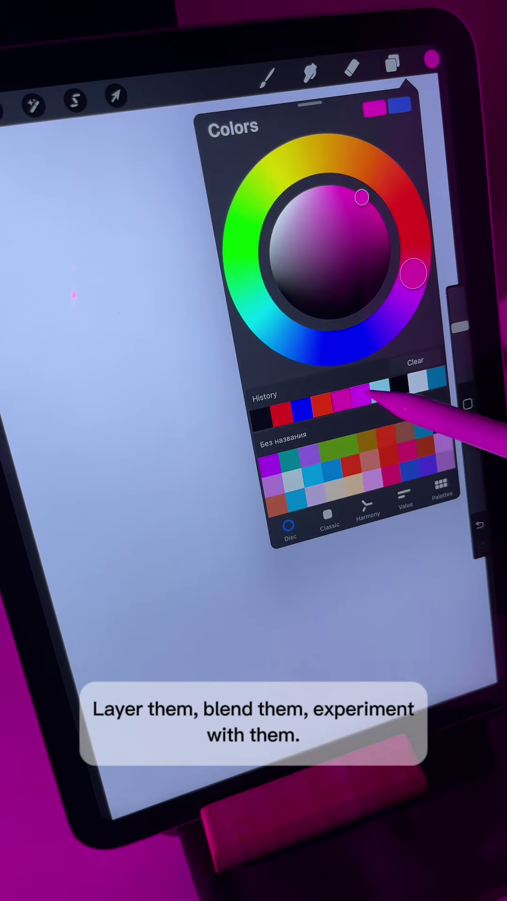
Step: Scatter magenta pixel dots across a block, then begin the red boombox body and handle
{"action": "mouse_move", "coordinate": [95, 320]}
{"action": "left_mouse_down"}
{"action": "mouse_move", "coordinate": [217, 306]}
{"action": "mouse_move", "coordinate": [383, 258]}
{"action": "mouse_move", "coordinate": [406, 331]}
{"action": "mouse_move", "coordinate": [221, 369]}
{"action": "left_mouse_up"}
{"action": "left_click_drag", "start_coordinate": [86, 348], "coordinate": [139, 396]}
{"action": "left_click_drag", "start_coordinate": [144, 324], "coordinate": [372, 302]}
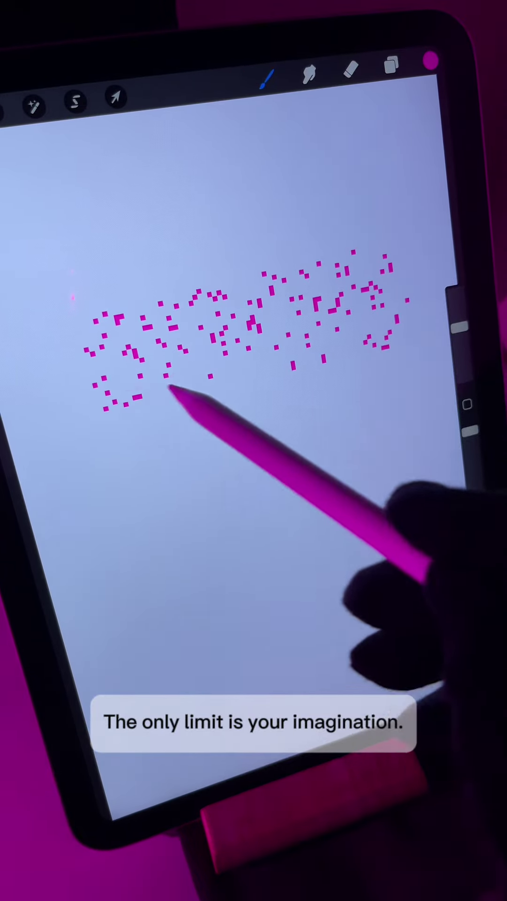
{"action": "mouse_move", "coordinate": [169, 388]}
{"action": "left_mouse_down"}
{"action": "mouse_move", "coordinate": [369, 346]}
{"action": "mouse_move", "coordinate": [177, 439]}
{"action": "mouse_move", "coordinate": [388, 396]}
{"action": "mouse_move", "coordinate": [190, 468]}
{"action": "mouse_move", "coordinate": [394, 479]}
{"action": "mouse_move", "coordinate": [137, 487]}
{"action": "mouse_move", "coordinate": [111, 458]}
{"action": "mouse_move", "coordinate": [376, 502]}
{"action": "mouse_move", "coordinate": [171, 533]}
{"action": "mouse_move", "coordinate": [84, 342]}
{"action": "mouse_move", "coordinate": [343, 258]}
{"action": "mouse_move", "coordinate": [208, 275]}
{"action": "mouse_move", "coordinate": [115, 514]}
{"action": "mouse_move", "coordinate": [298, 519]}
{"action": "mouse_move", "coordinate": [257, 479]}
{"action": "mouse_move", "coordinate": [391, 413]}
{"action": "mouse_move", "coordinate": [157, 422]}
{"action": "mouse_move", "coordinate": [398, 321]}
{"action": "left_mouse_up"}
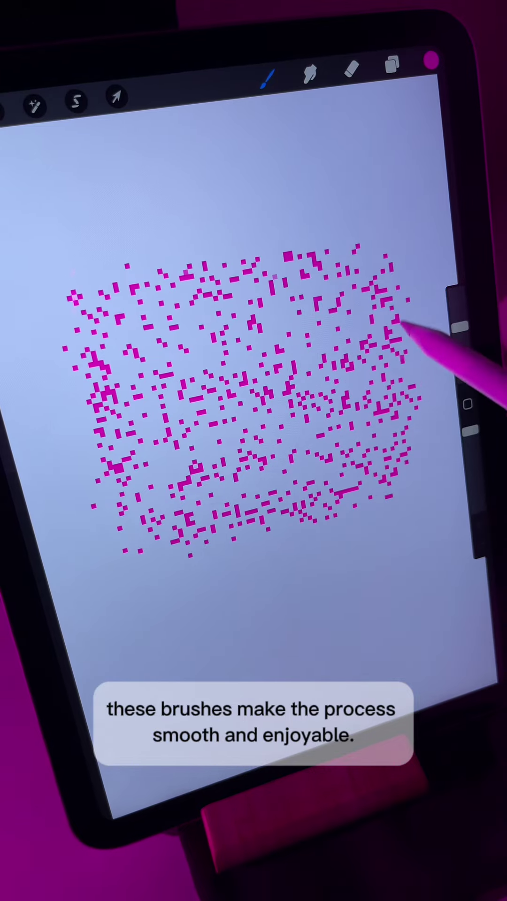
{"action": "mouse_move", "coordinate": [391, 398]}
{"action": "left_mouse_down"}
{"action": "mouse_move", "coordinate": [222, 503]}
{"action": "mouse_move", "coordinate": [155, 522]}
{"action": "left_mouse_up"}
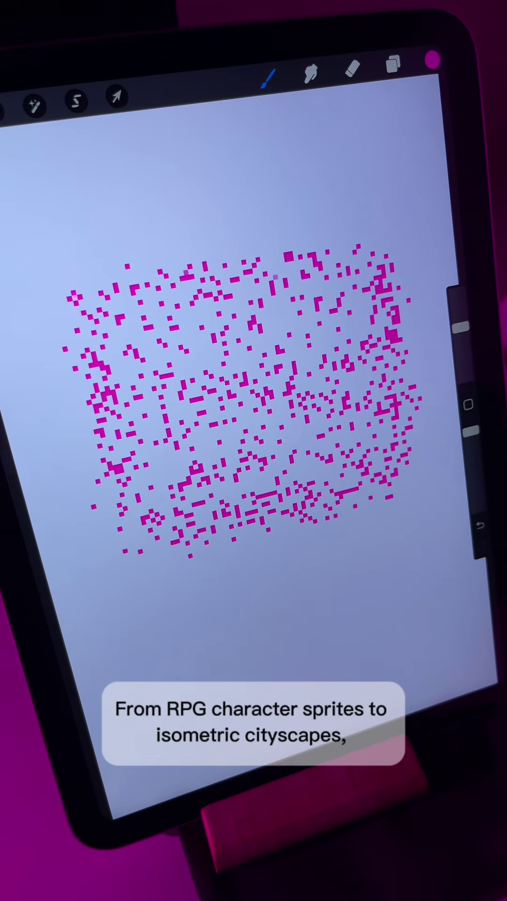
{"action": "left_click", "coordinate": [307, 70]}
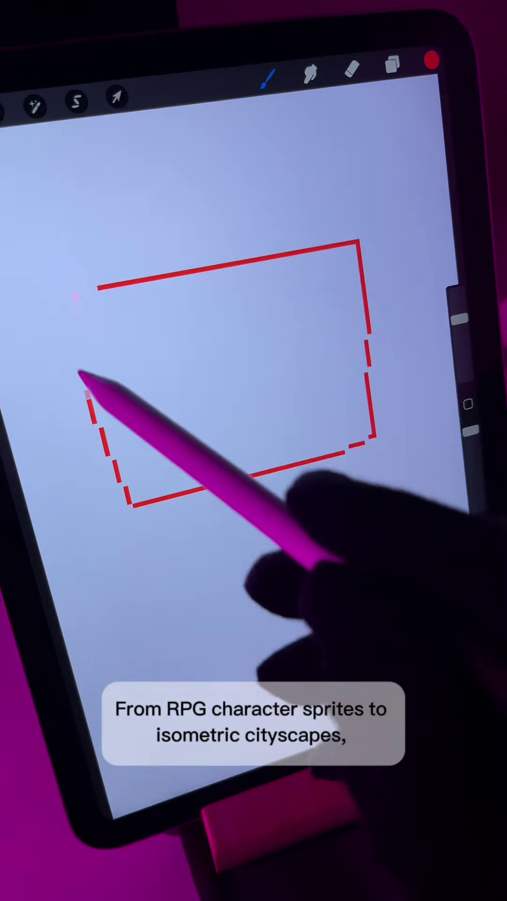
{"action": "mouse_move", "coordinate": [61, 296]}
{"action": "left_mouse_down"}
{"action": "mouse_move", "coordinate": [131, 277]}
{"action": "mouse_move", "coordinate": [141, 231]}
{"action": "mouse_move", "coordinate": [317, 191]}
{"action": "mouse_move", "coordinate": [322, 247]}
{"action": "left_mouse_up"}
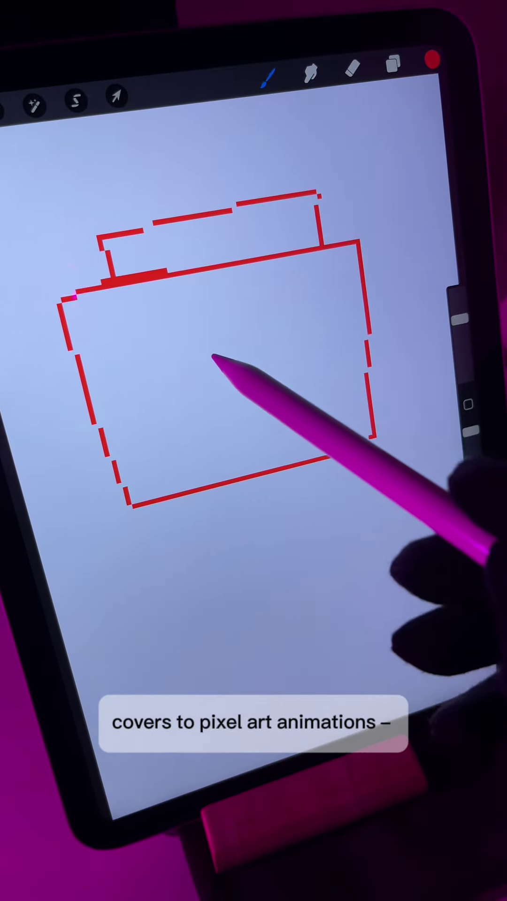
Step: Draw the left and right red speaker circles, snapping the left into an ellipse
{"action": "mouse_move", "coordinate": [202, 343]}
{"action": "left_mouse_down"}
{"action": "mouse_move", "coordinate": [148, 363]}
{"action": "mouse_move", "coordinate": [212, 426]}
{"action": "left_mouse_up"}
{"action": "left_click_drag", "start_coordinate": [202, 331], "coordinate": [238, 377]}
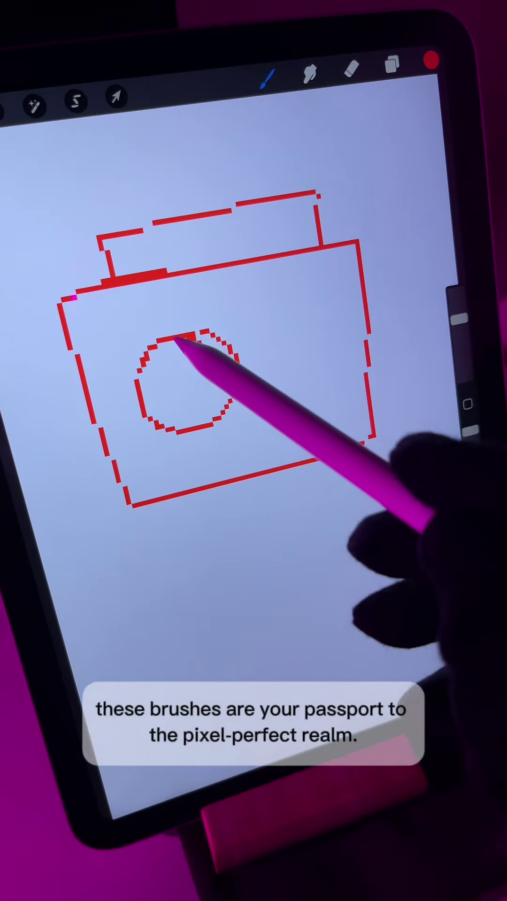
{"action": "left_click_drag", "start_coordinate": [179, 336], "coordinate": [181, 337]}
{"action": "left_click_drag", "start_coordinate": [331, 320], "coordinate": [271, 400]}
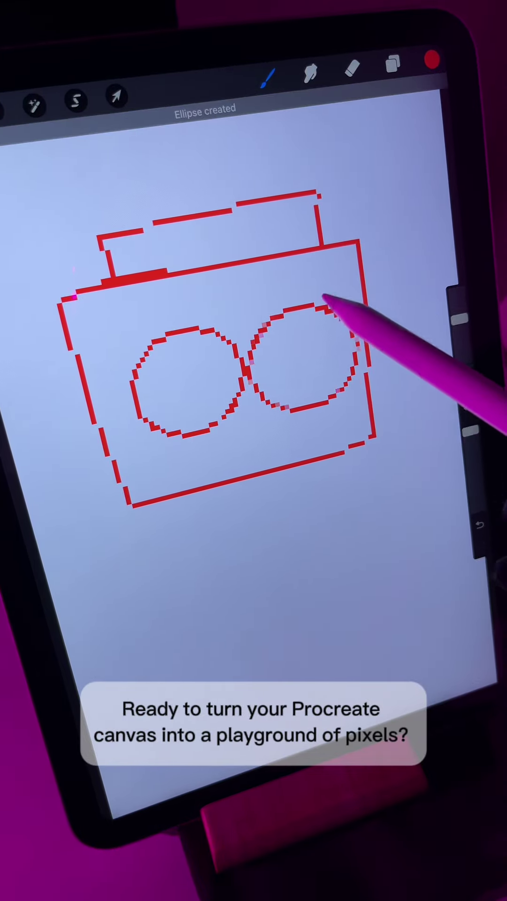
Step: Add the cassette panel below the speakers and a small corner knob
{"action": "left_click_drag", "start_coordinate": [171, 448], "coordinate": [196, 448]}
{"action": "left_click_drag", "start_coordinate": [236, 438], "coordinate": [330, 417]}
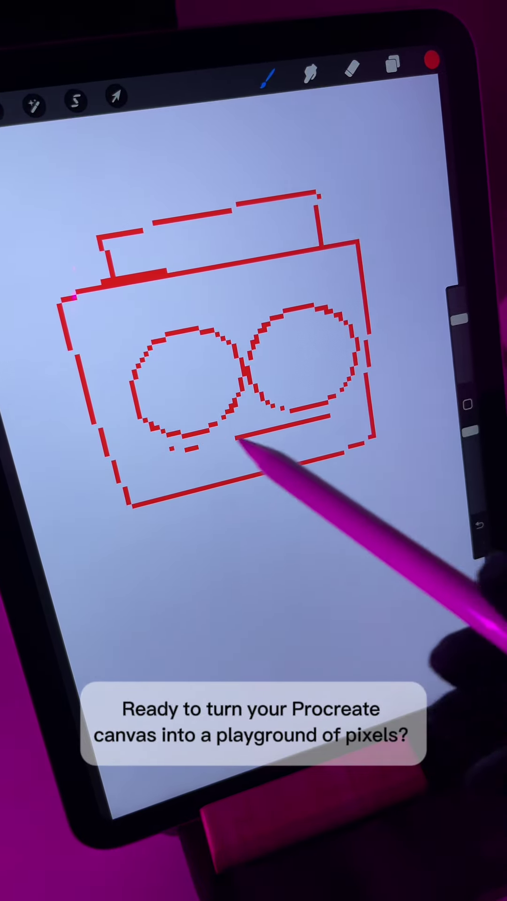
{"action": "mouse_move", "coordinate": [170, 450]}
{"action": "left_mouse_down"}
{"action": "mouse_move", "coordinate": [181, 471]}
{"action": "mouse_move", "coordinate": [289, 446]}
{"action": "left_mouse_up"}
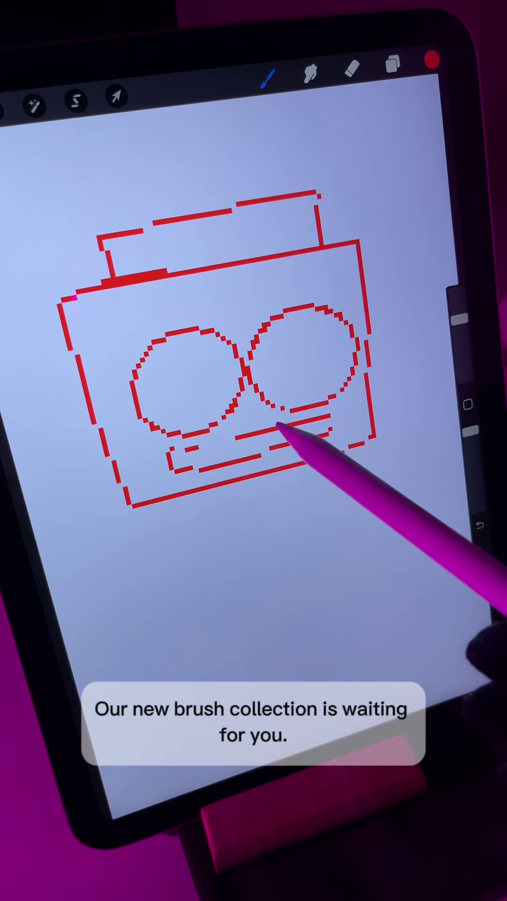
{"action": "left_click_drag", "start_coordinate": [187, 448], "coordinate": [204, 463]}
{"action": "mouse_move", "coordinate": [266, 447]}
{"action": "left_mouse_down"}
{"action": "mouse_move", "coordinate": [240, 458]}
{"action": "mouse_move", "coordinate": [299, 438]}
{"action": "left_mouse_up"}
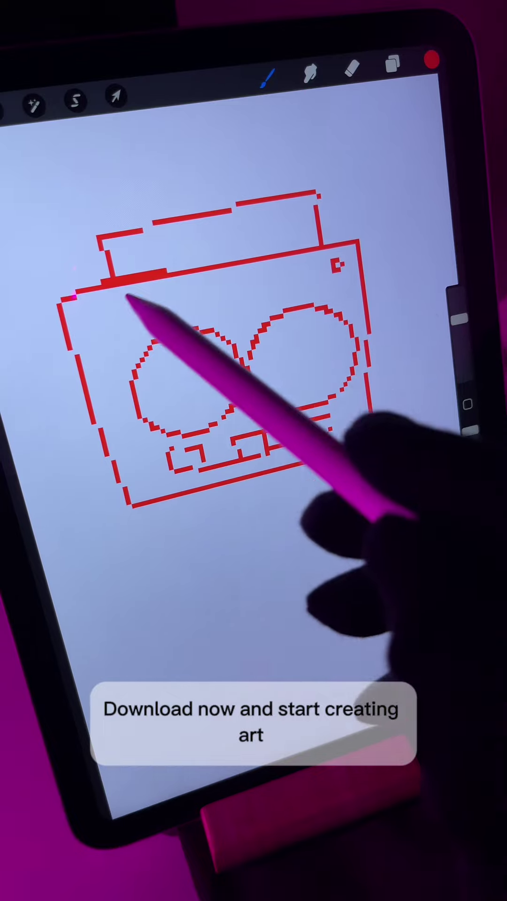
{"action": "left_click_drag", "start_coordinate": [105, 310], "coordinate": [113, 328]}
Step: Hatch the left and right speakers with diagonal lines
{"action": "left_click_drag", "start_coordinate": [184, 336], "coordinate": [145, 395]}
{"action": "mouse_move", "coordinate": [204, 334]}
{"action": "left_mouse_down"}
{"action": "mouse_move", "coordinate": [156, 414]}
{"action": "mouse_move", "coordinate": [170, 423]}
{"action": "left_mouse_up"}
{"action": "mouse_move", "coordinate": [228, 351]}
{"action": "left_mouse_down"}
{"action": "mouse_move", "coordinate": [184, 424]}
{"action": "mouse_move", "coordinate": [204, 419]}
{"action": "left_mouse_up"}
{"action": "left_click_drag", "start_coordinate": [273, 324], "coordinate": [247, 382]}
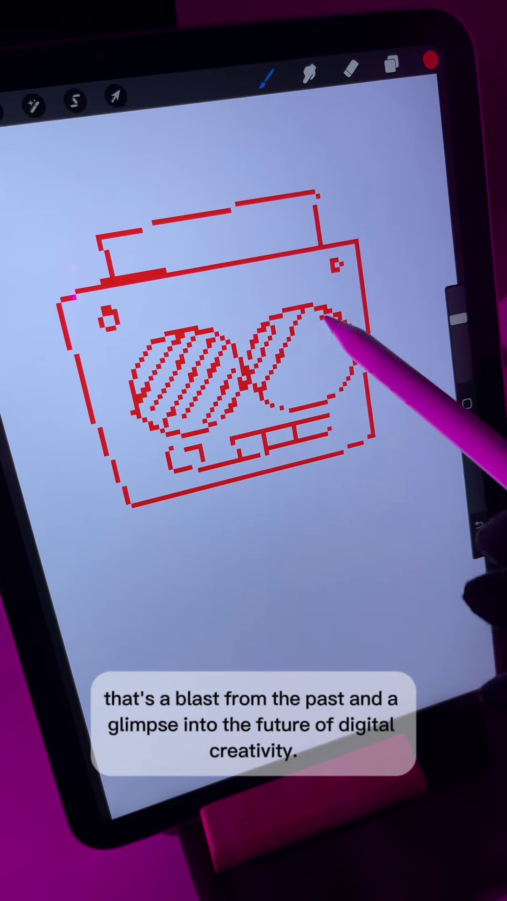
{"action": "left_click_drag", "start_coordinate": [324, 317], "coordinate": [310, 370]}
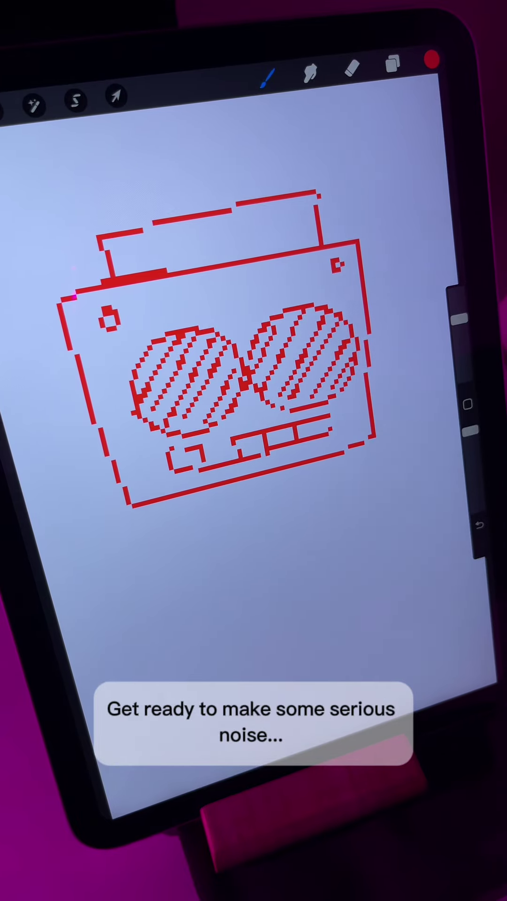